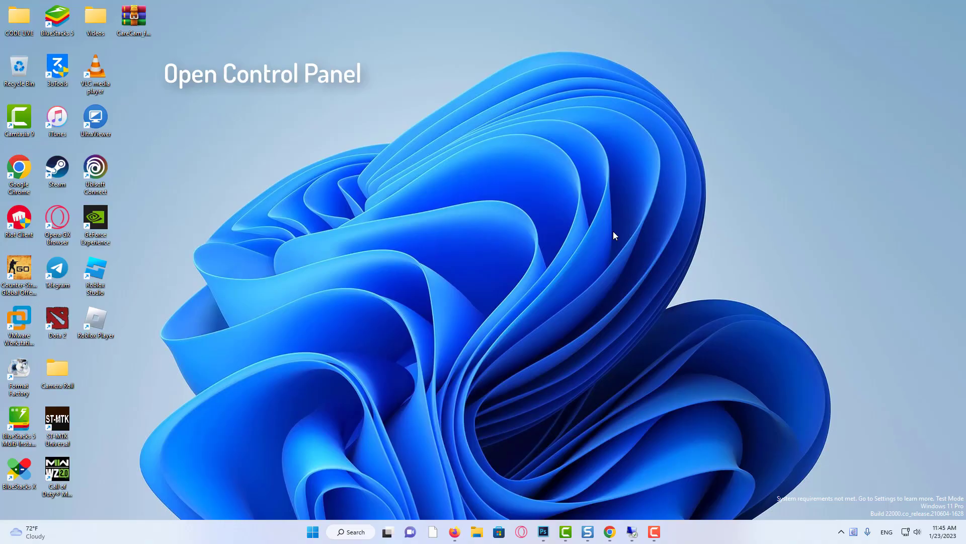
Search Start for 'control panel' and open Control Panel.
key(super)
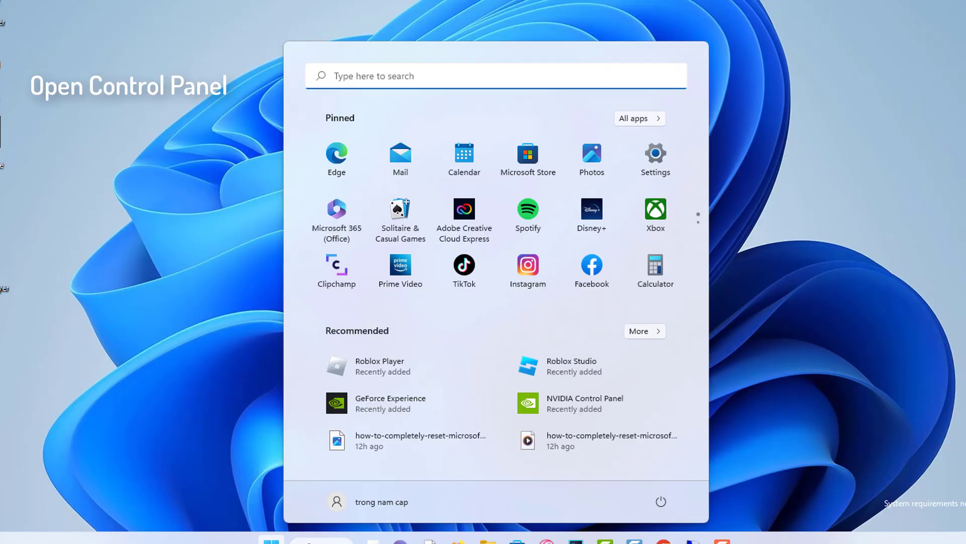
text(contrio)
key(BackSpace)
key(BackSpace)
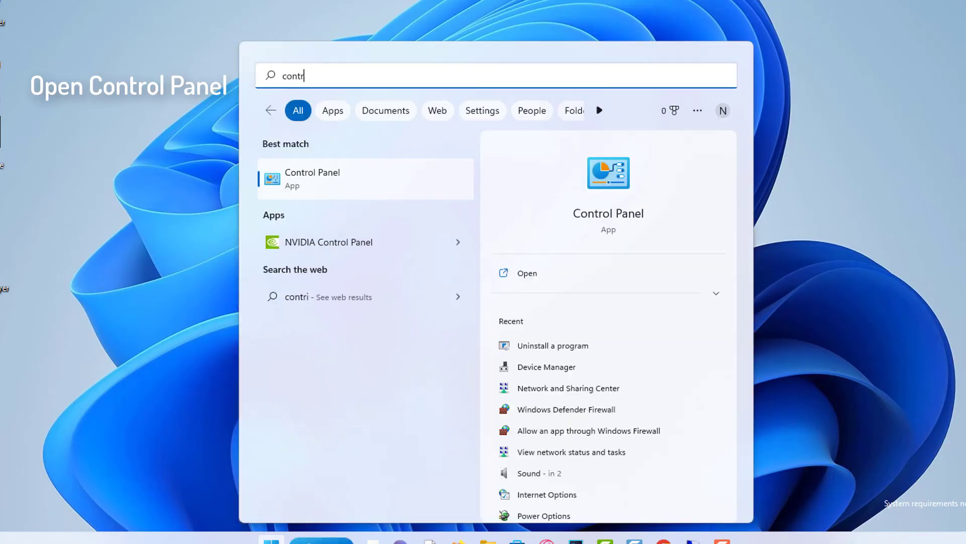
text(ol panel)
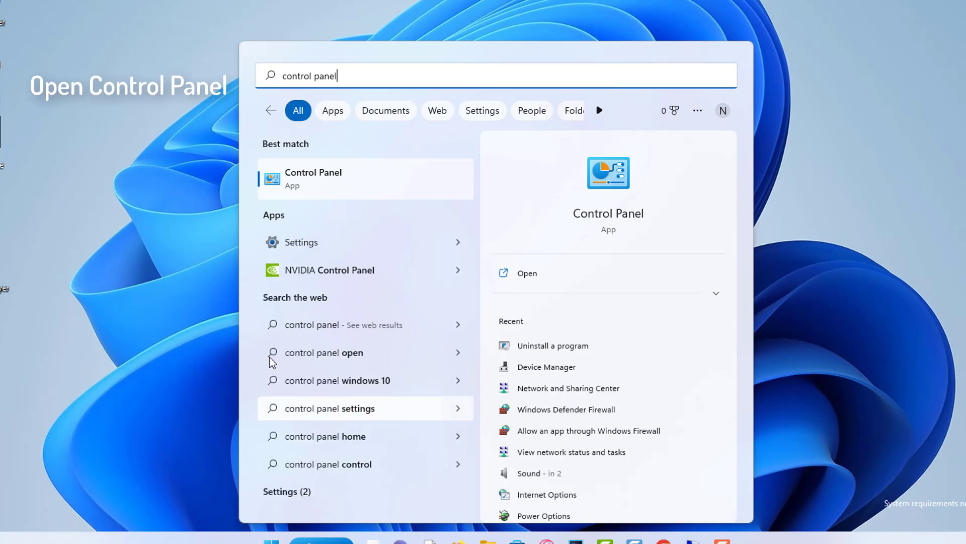
click(351, 182)
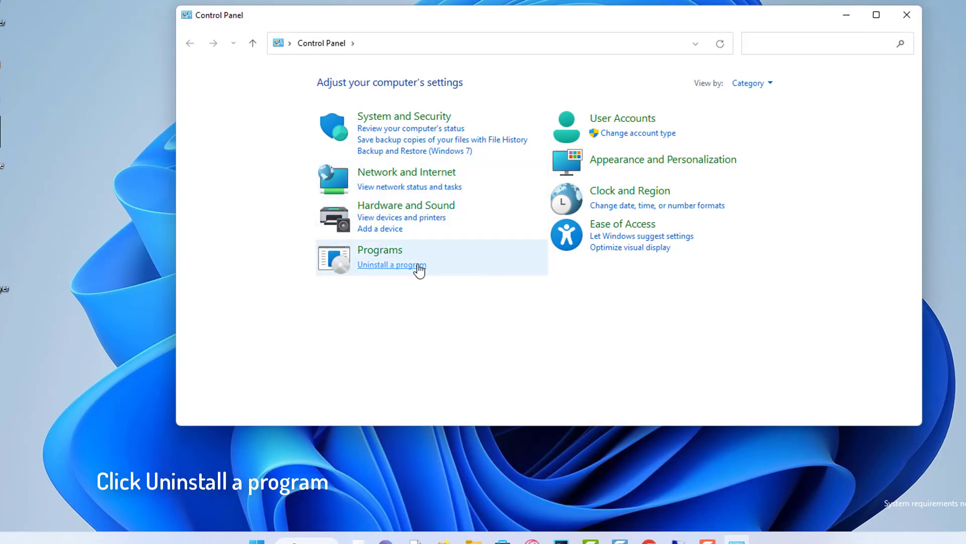
Uninstall Roblox Player from Programs and Features, then close the window.
click(412, 265)
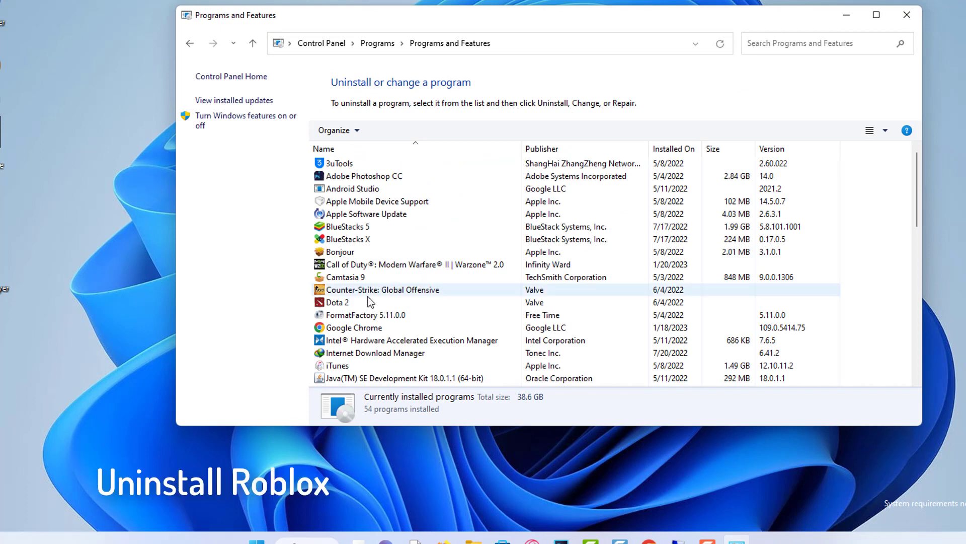
click(368, 299)
scroll(368, 297, down, 10)
click(353, 227)
click(406, 240)
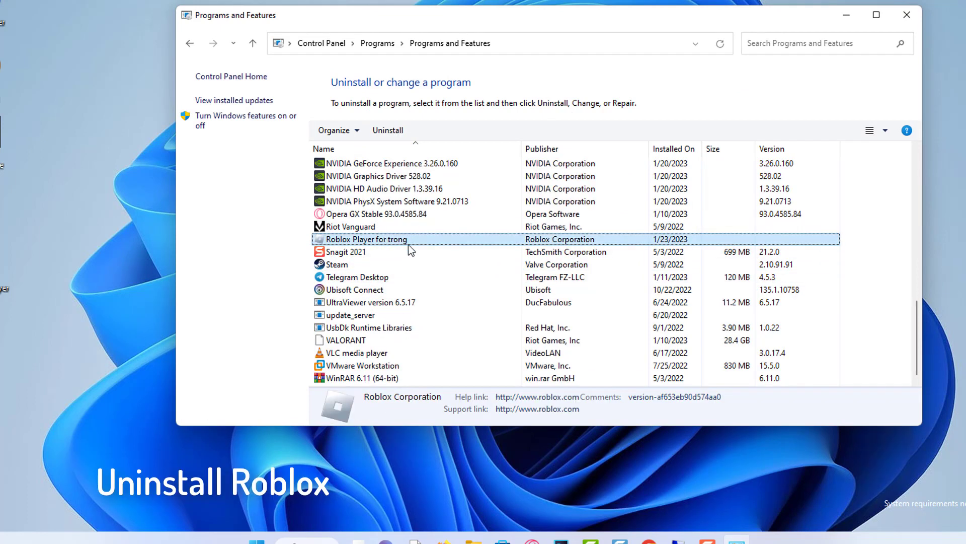
right_click(405, 241)
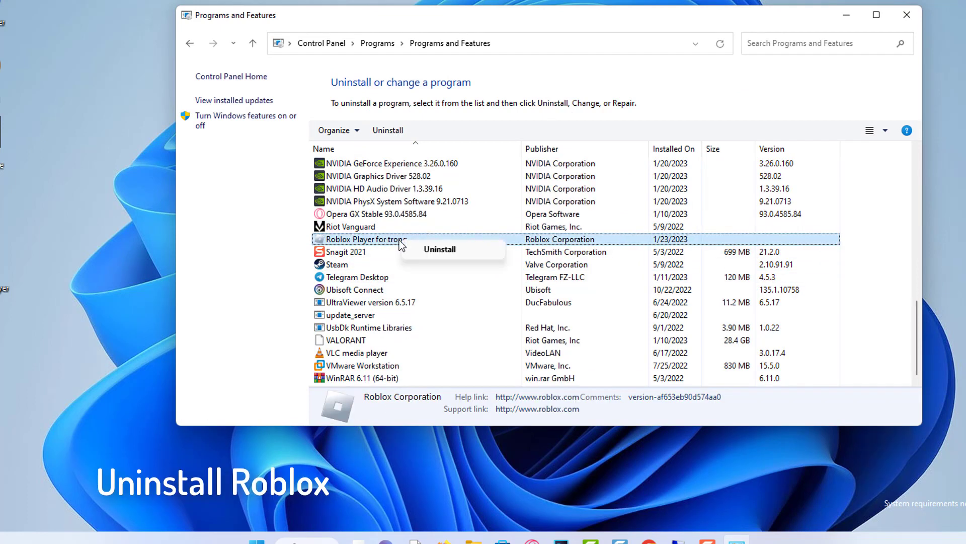
click(437, 251)
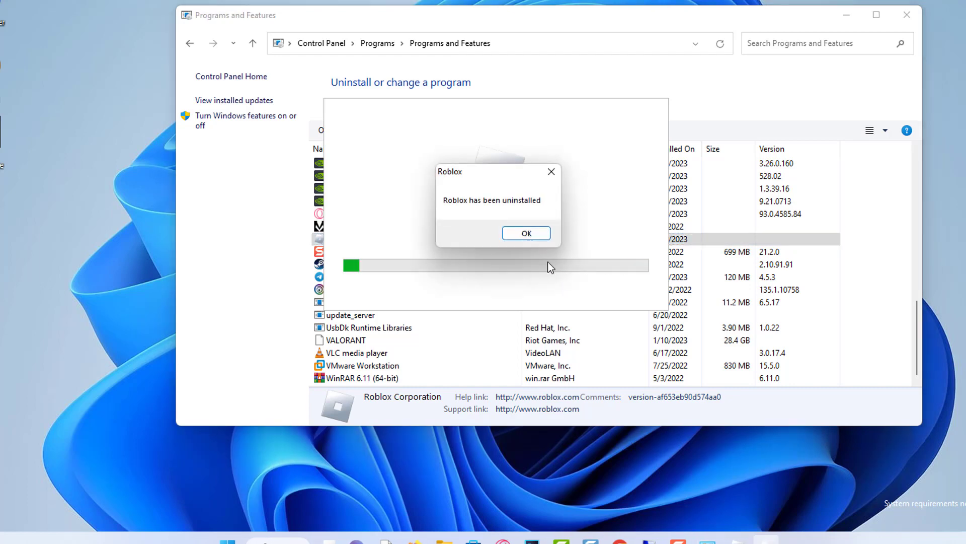
click(532, 236)
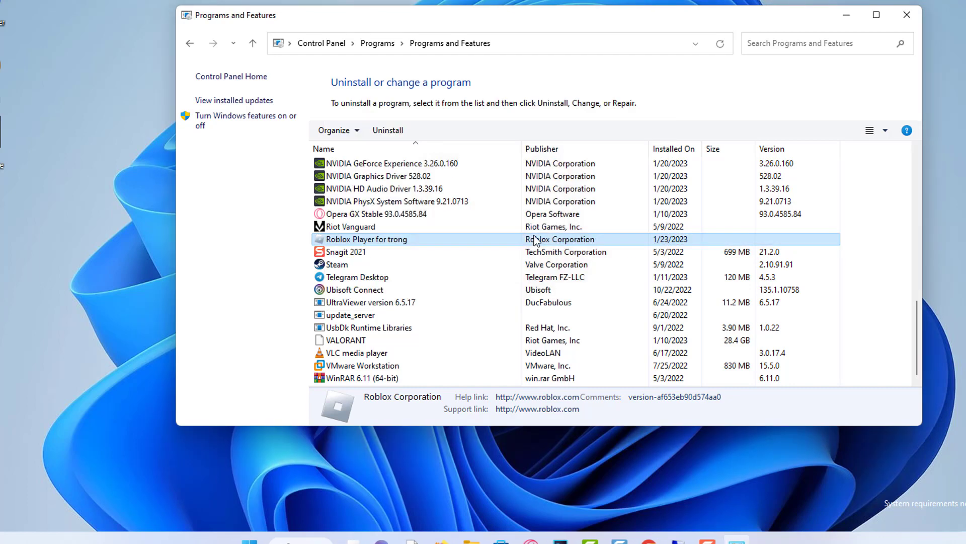
click(908, 15)
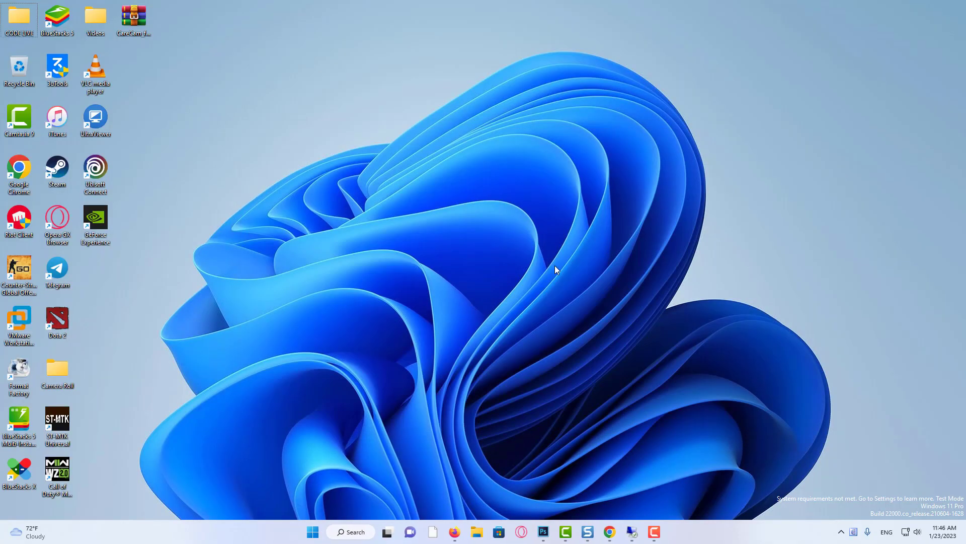
Go to %localappdata% via Run and permanently delete the Roblox folder with Shift+Delete.
key(super+r)
click(98, 469)
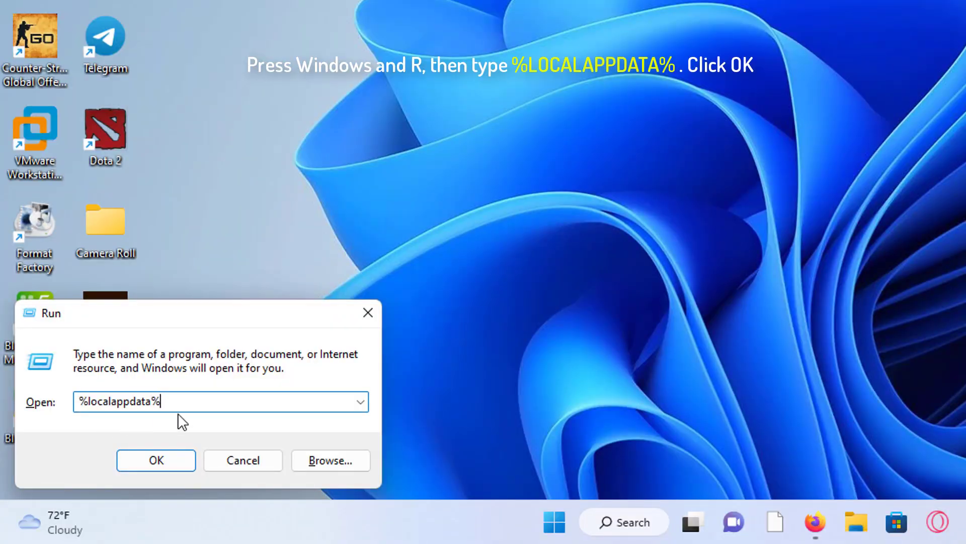
click(175, 458)
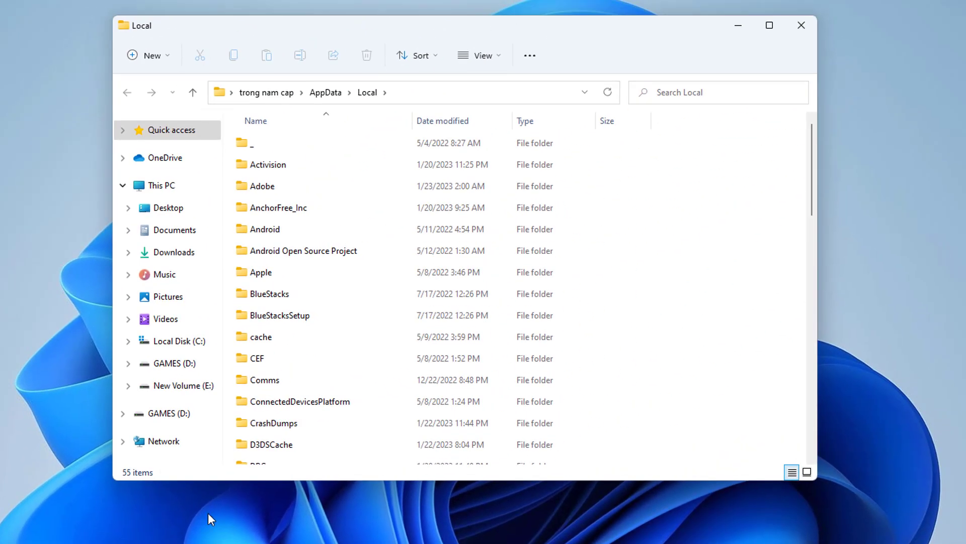
click(309, 316)
scroll(394, 312, down, 10)
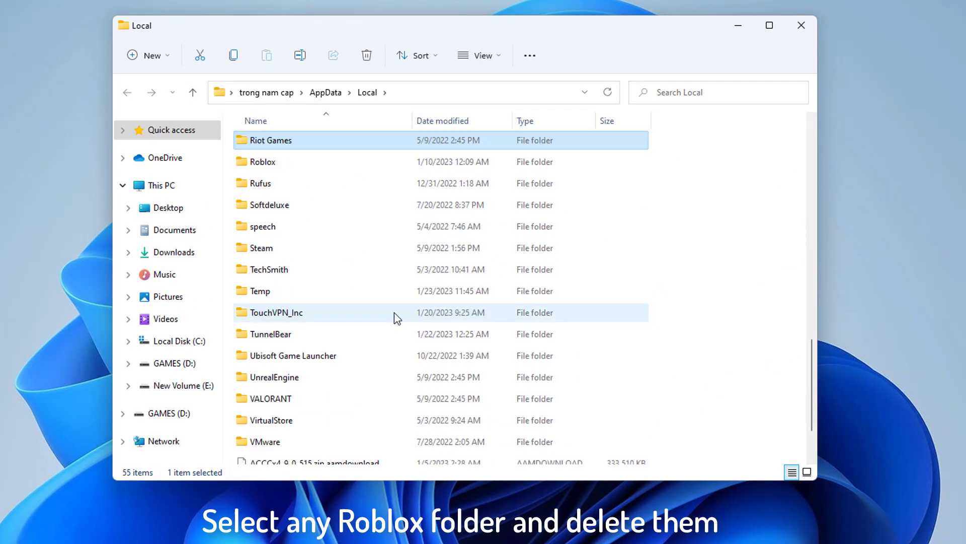
click(297, 163)
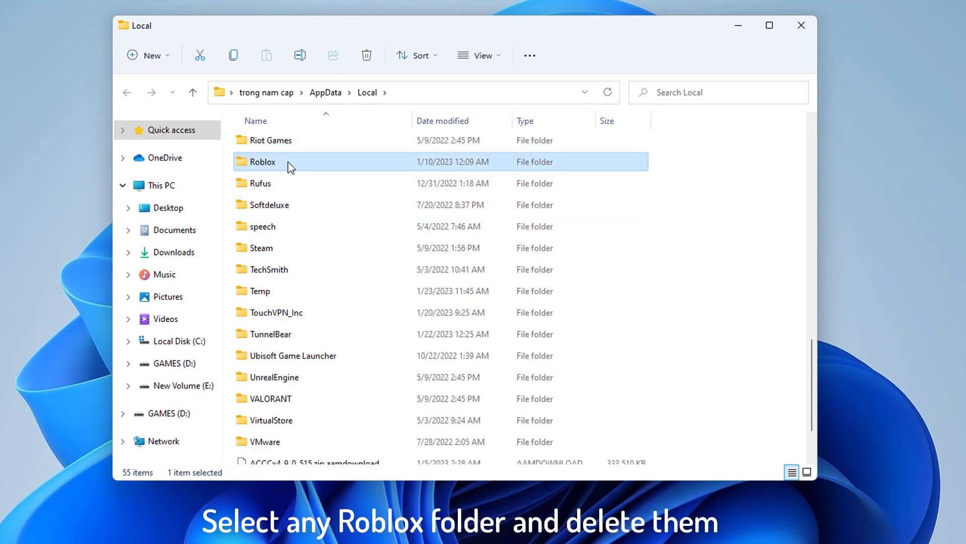
key(shift+Delete)
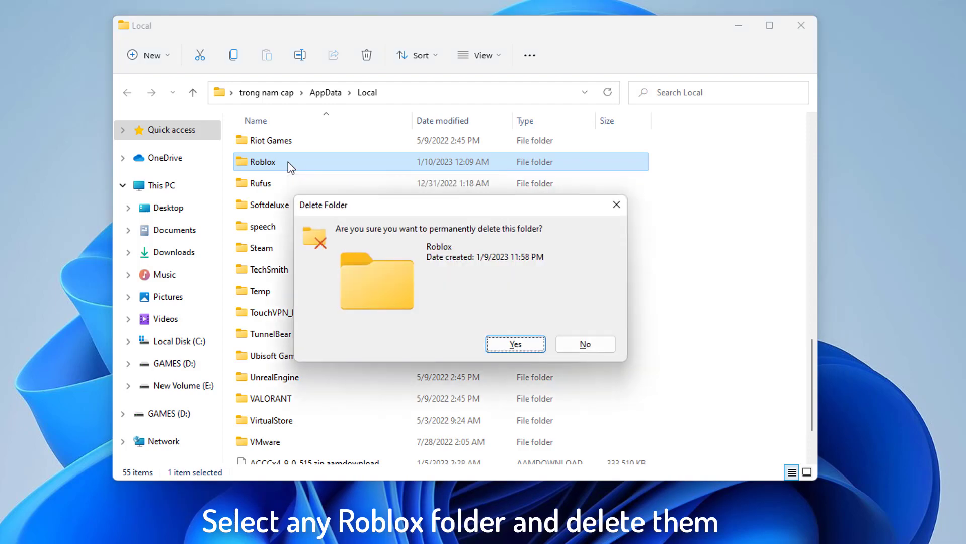
click(532, 343)
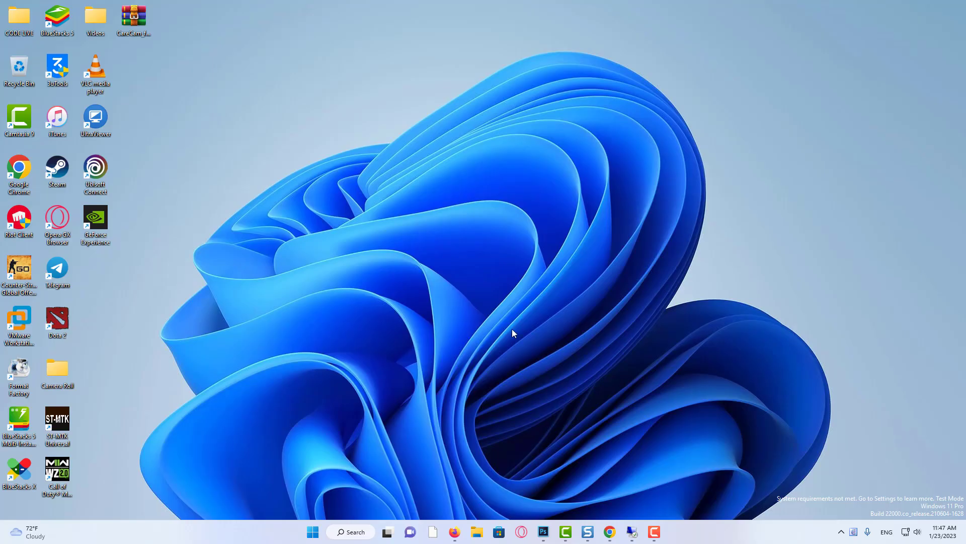
Launch Command Prompt as administrator from a 'cmd' Start search.
click(315, 535)
text(cmd)
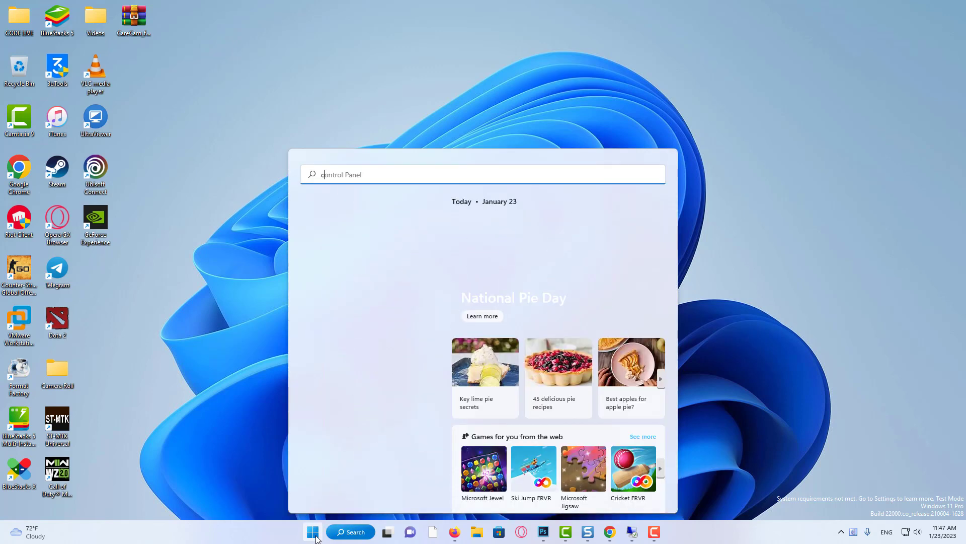
right_click(401, 257)
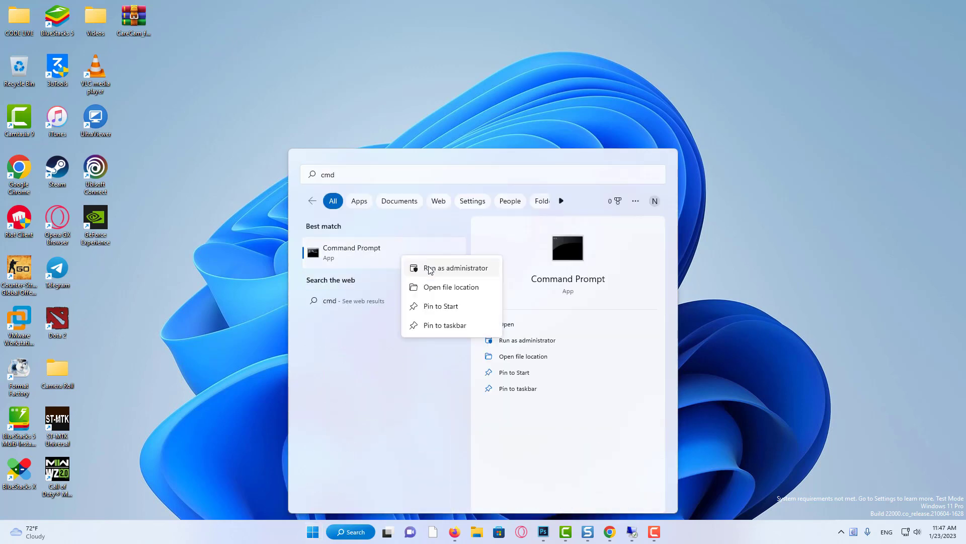
key(Escape)
key(ctrl+shift+Return)
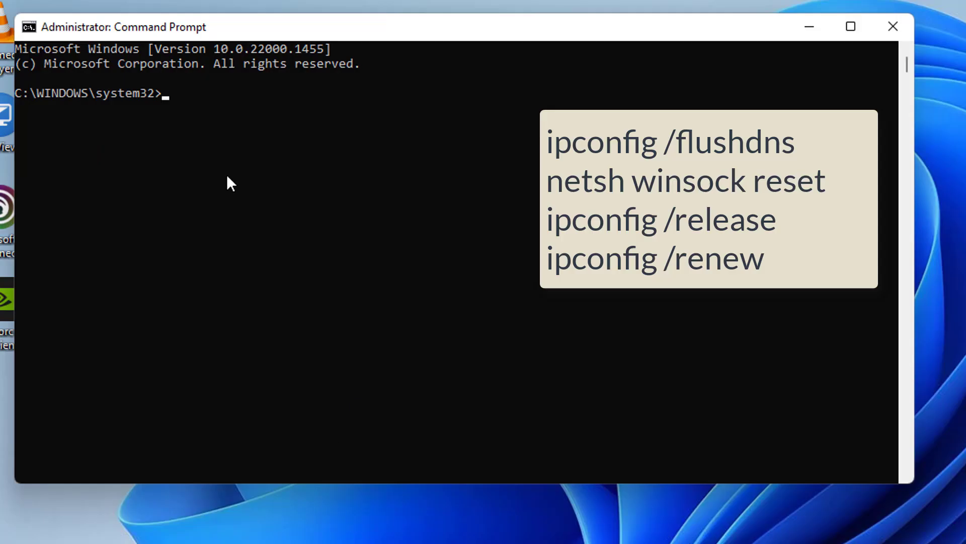
Run ipconfig /flushdns, netsh winsock reset, ipconfig /release and /renew, then close the console.
text(ipconfig /flushdns)
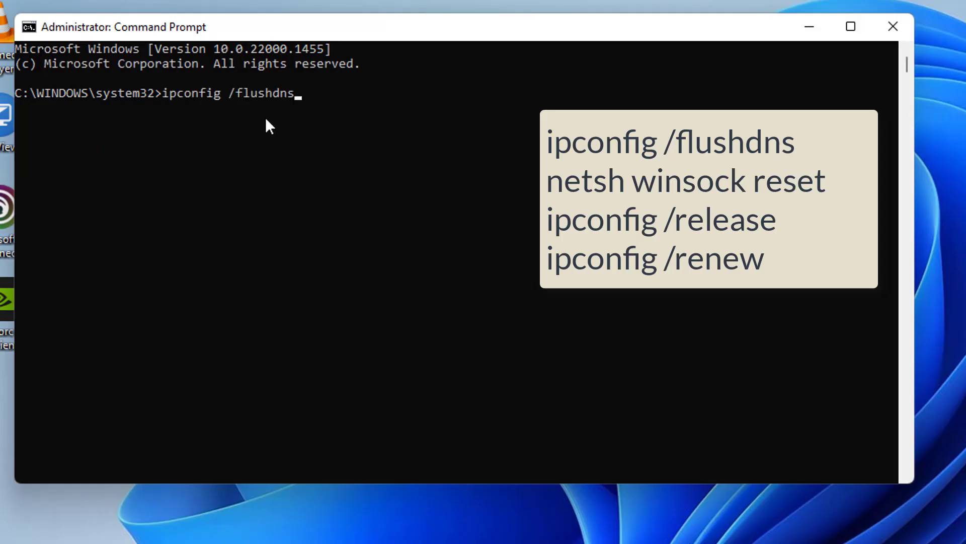
key(Return)
text(netsh winsock reset)
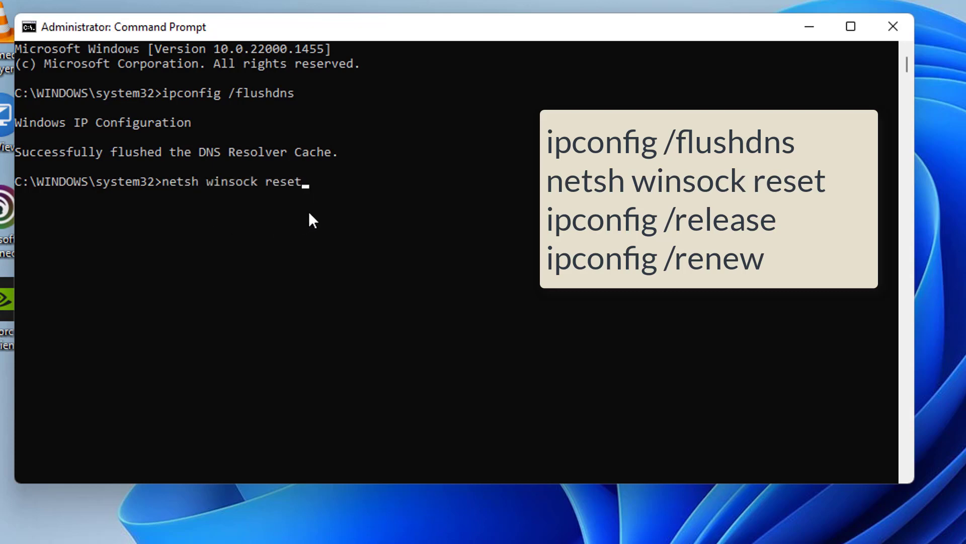
key(Return)
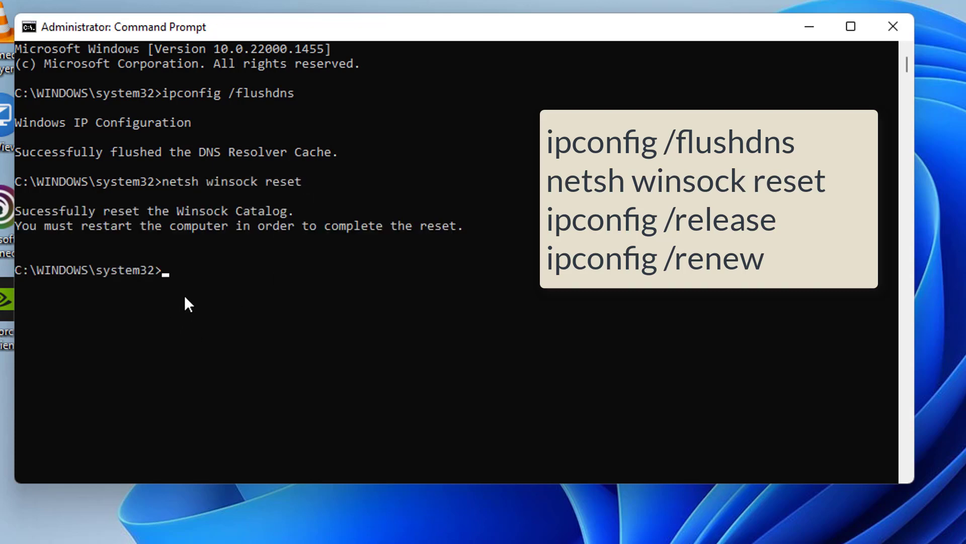
text(ipconfig /release)
key(Return)
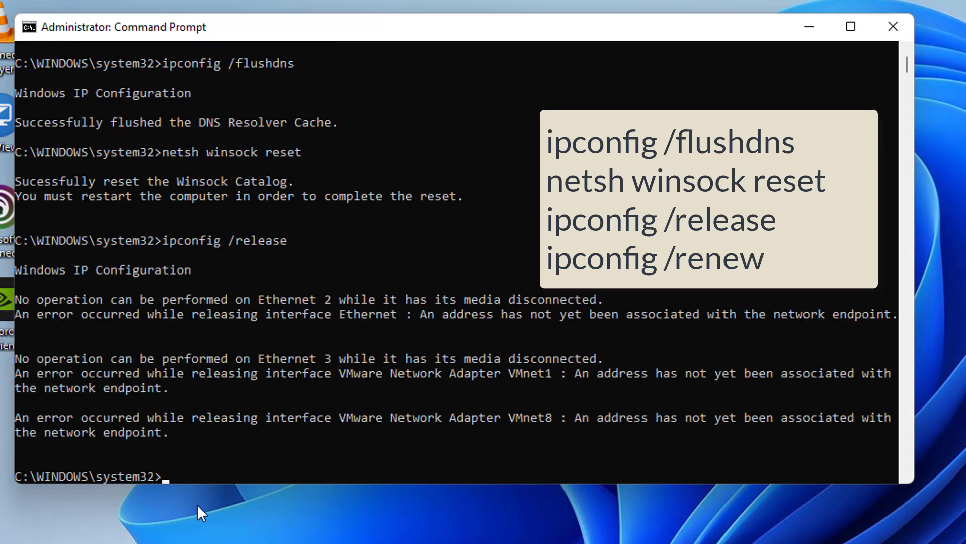
text(ipconfig /renew)
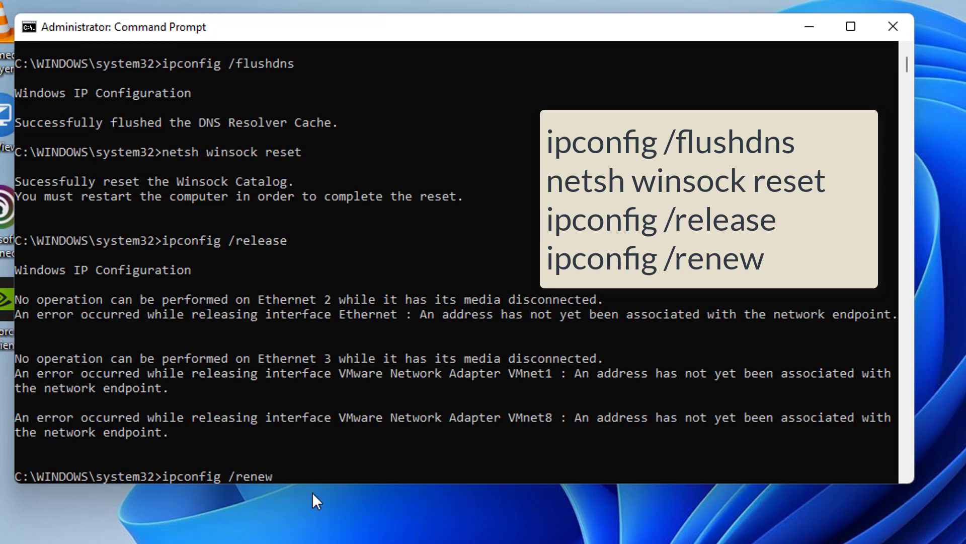
key(Return)
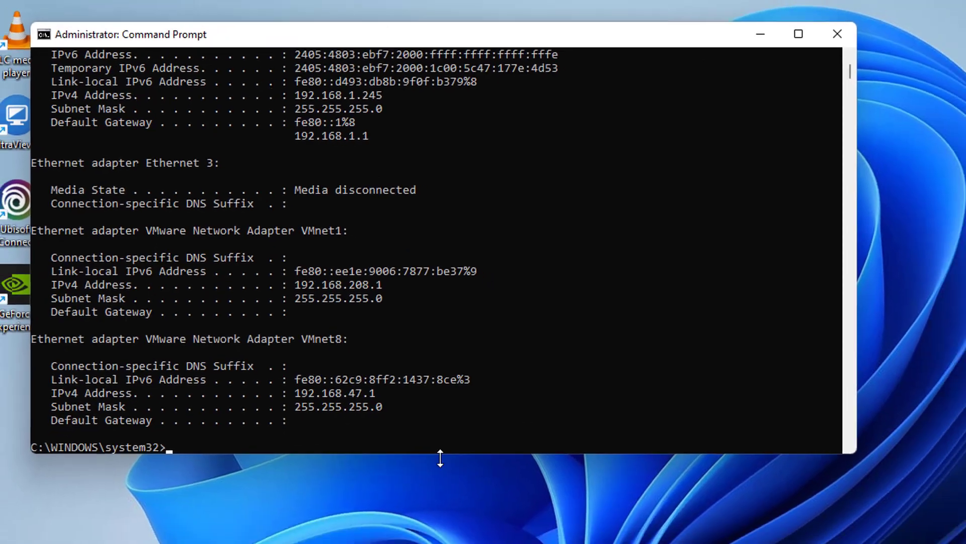
click(838, 34)
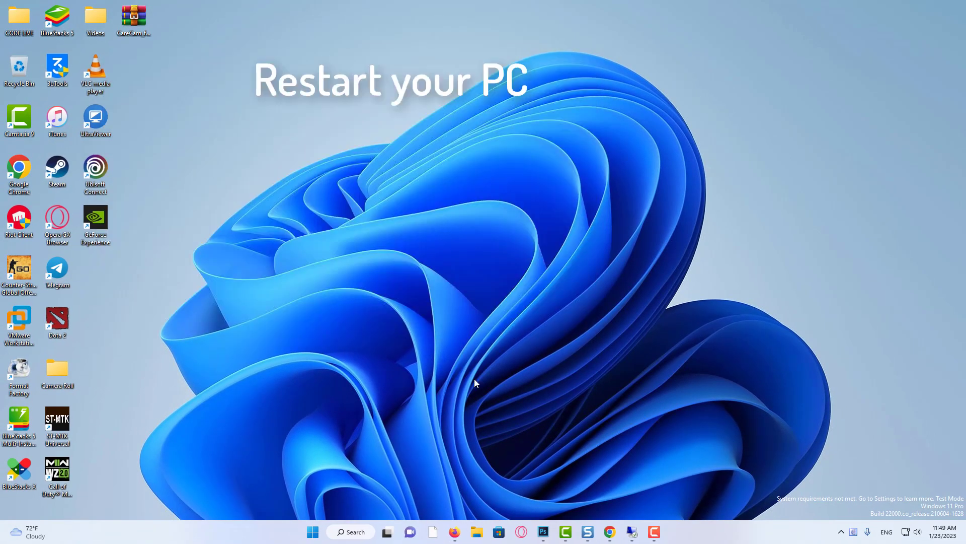
Restart the PC from the Start power menu, then search Start for 'store'.
click(312, 531)
click(608, 497)
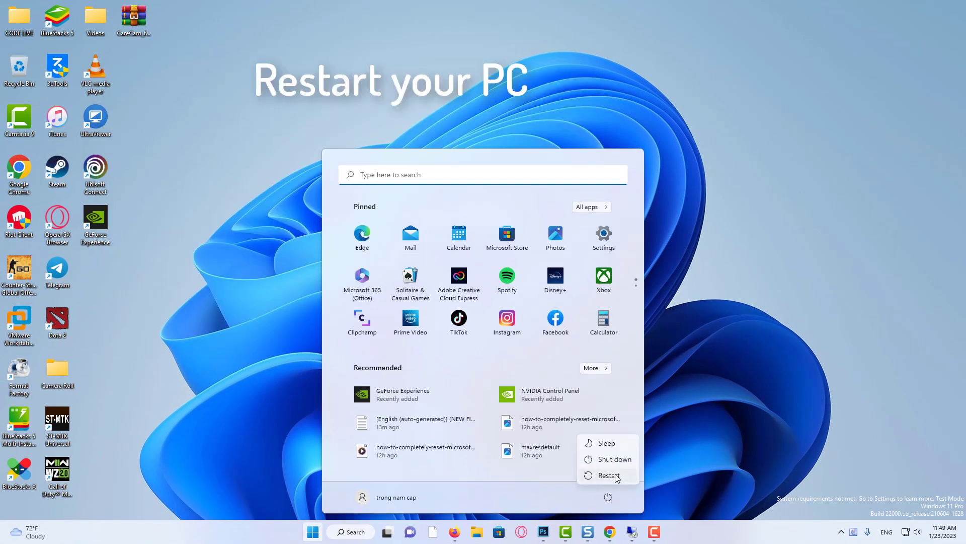
click(615, 476)
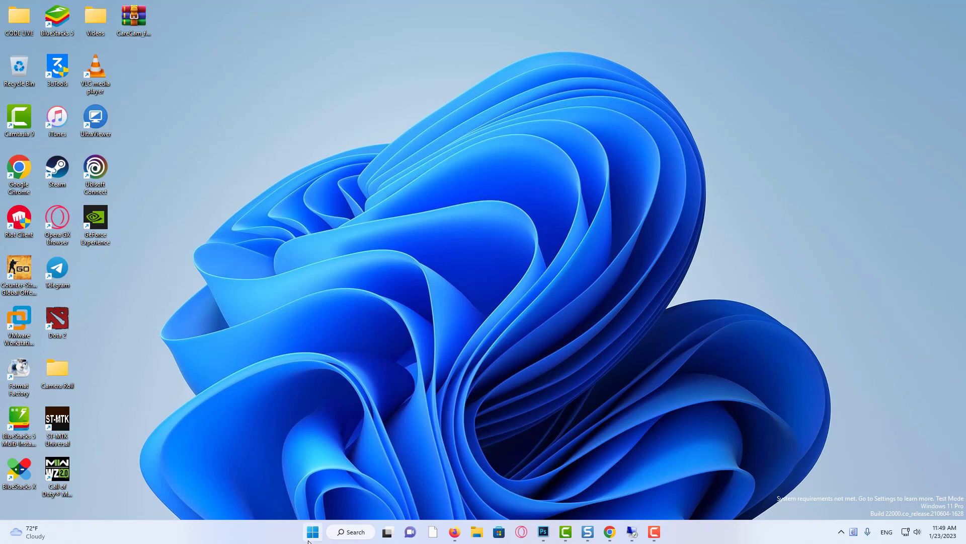
click(311, 532)
text(store)
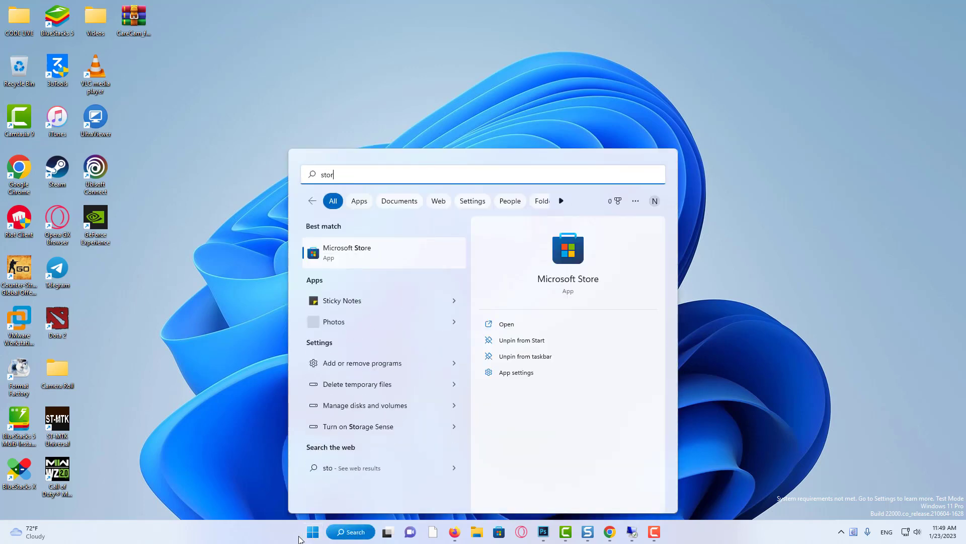
Open Microsoft Store and search for 'roblox'.
click(351, 252)
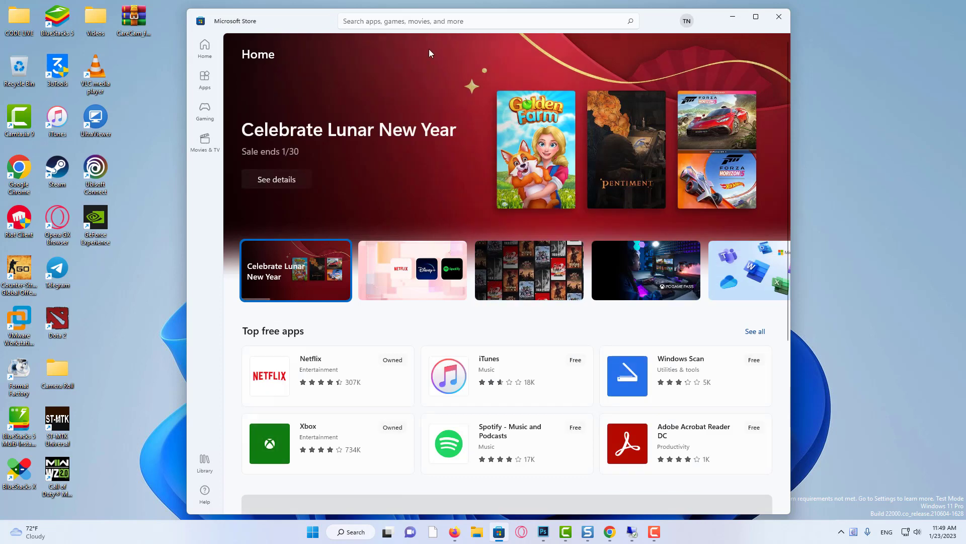
click(423, 23)
text(roblox)
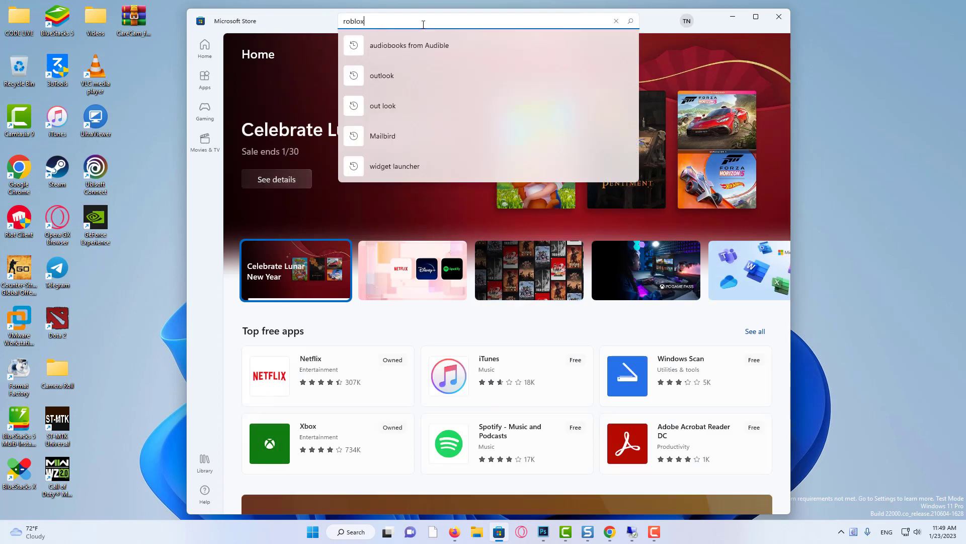
key(Return)
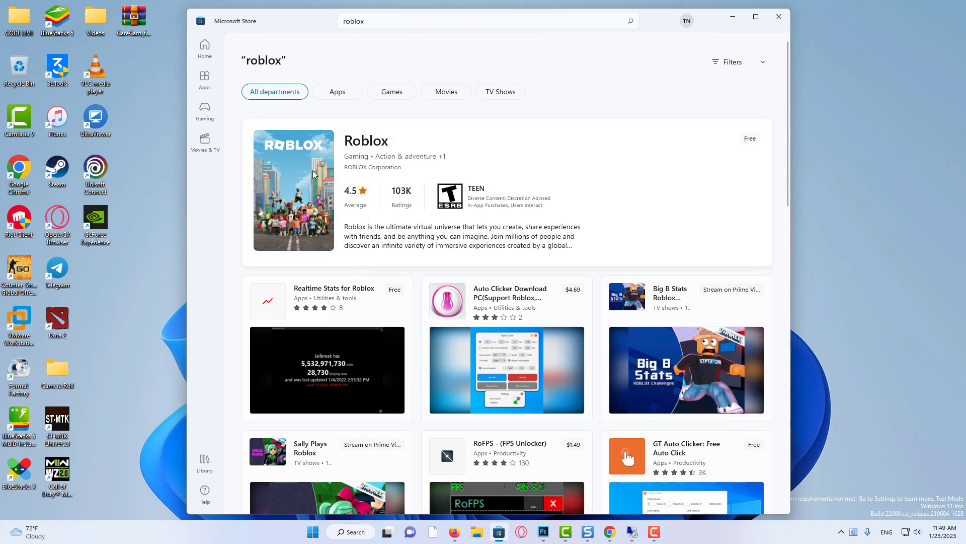
Open the Roblox product page and click Get to start installing it.
click(369, 146)
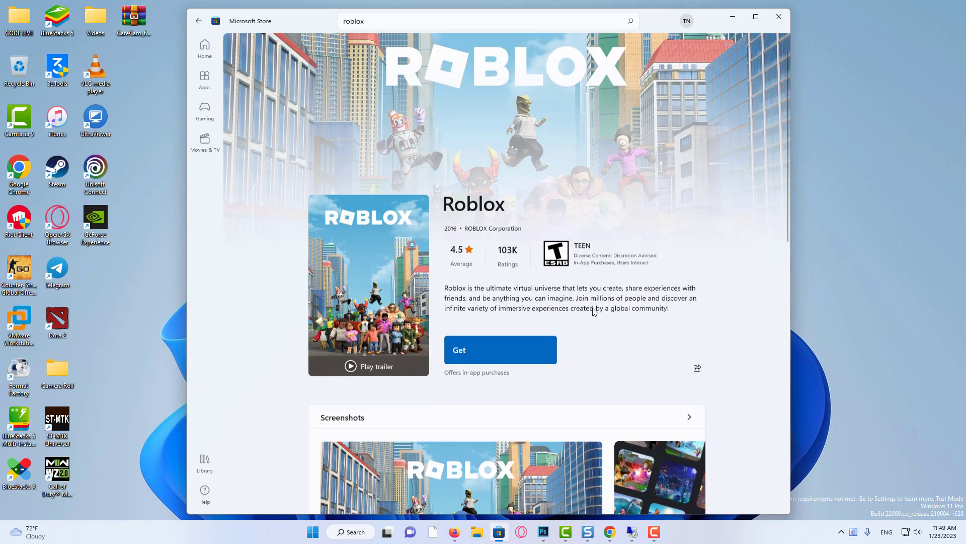
scroll(509, 358, down, 2)
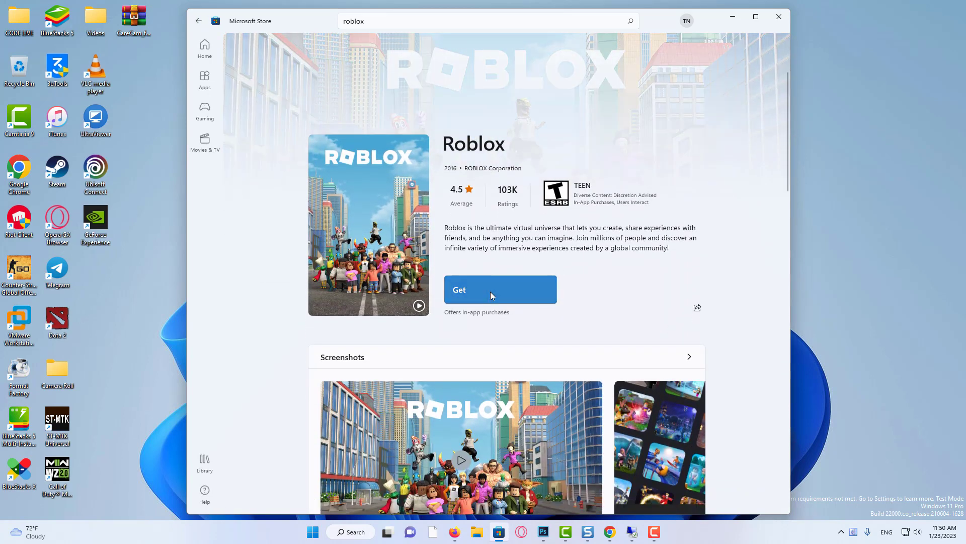
click(491, 292)
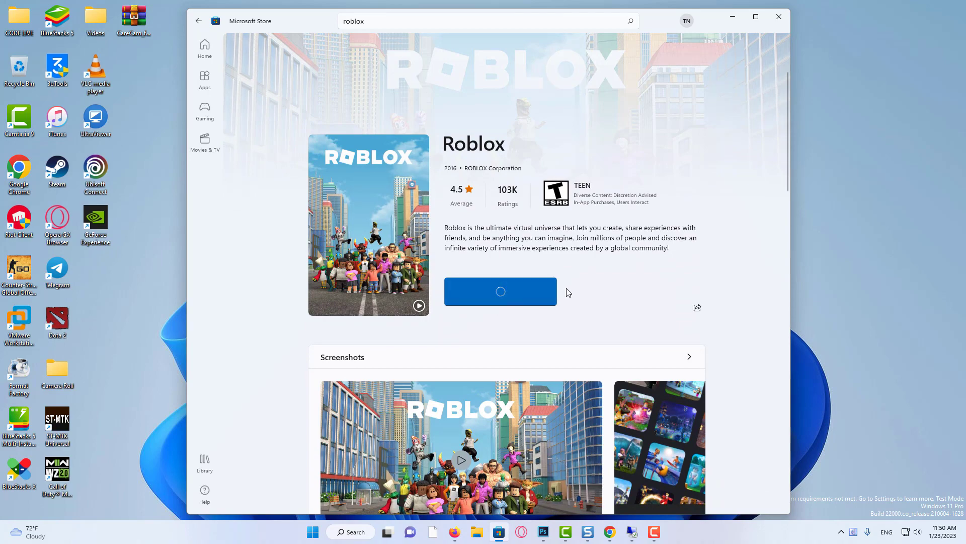
scroll(568, 294, up, 1)
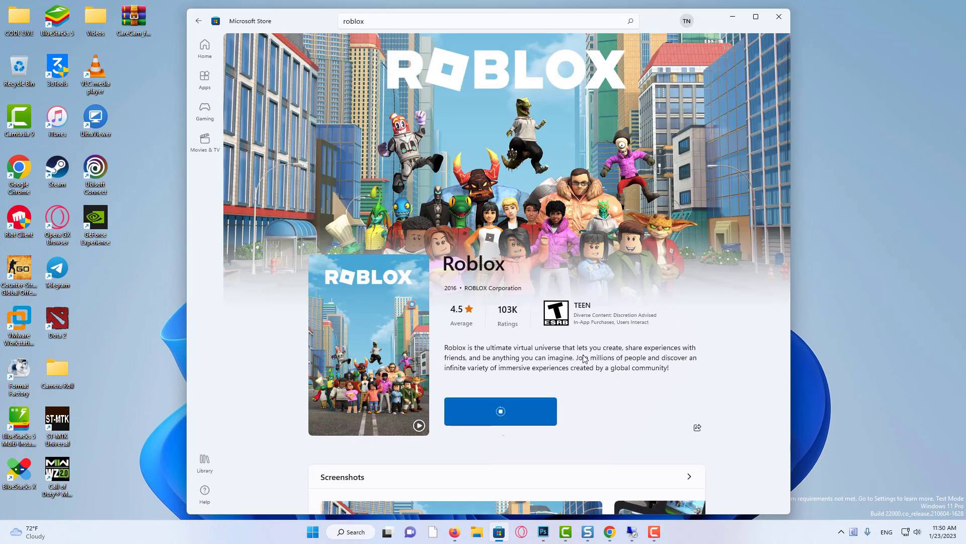
scroll(584, 355, down, 2)
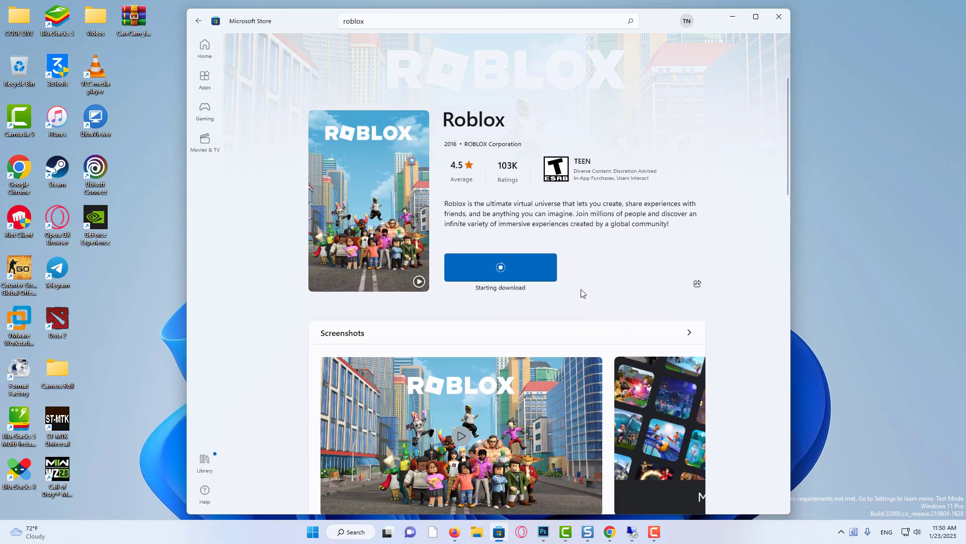